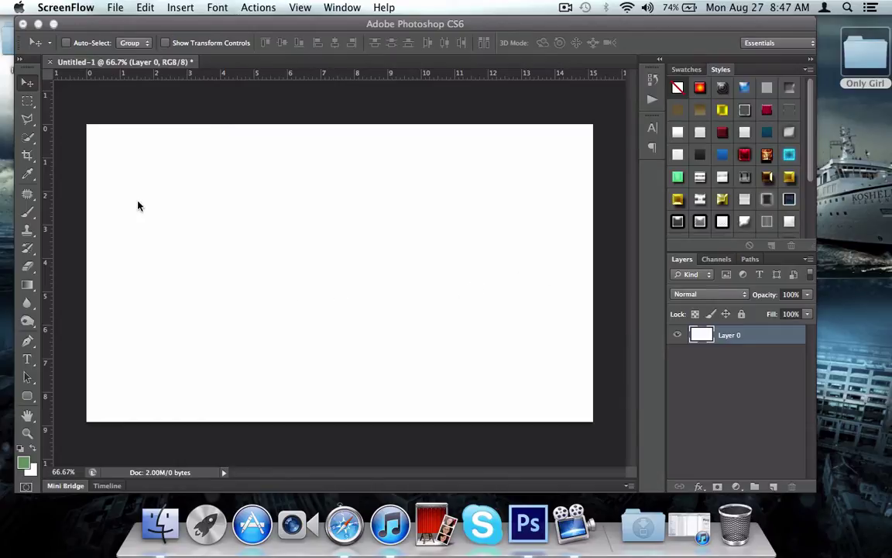
- Add the word TUTORIAL to the canvas as a committed 245 pt Futura type layer
{"action": "left_click", "coordinate": [28, 329]}
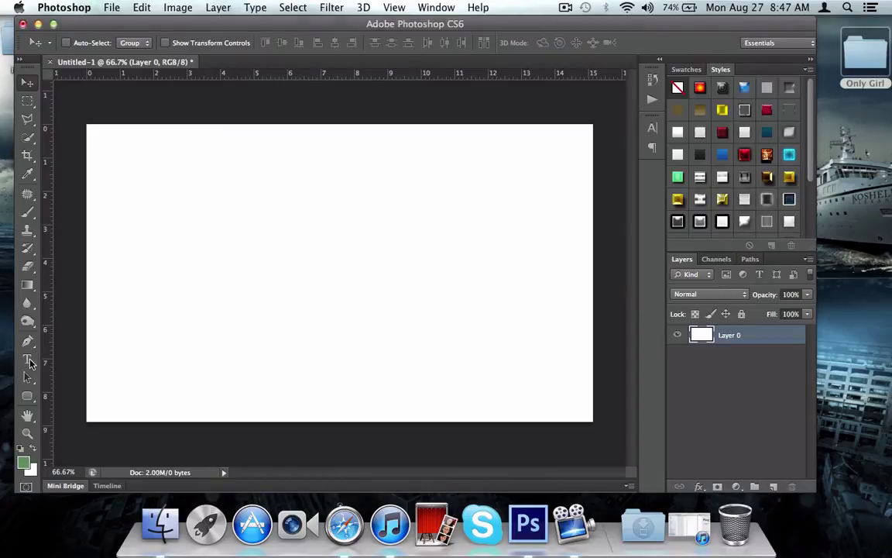
{"action": "left_click", "coordinate": [27, 360]}
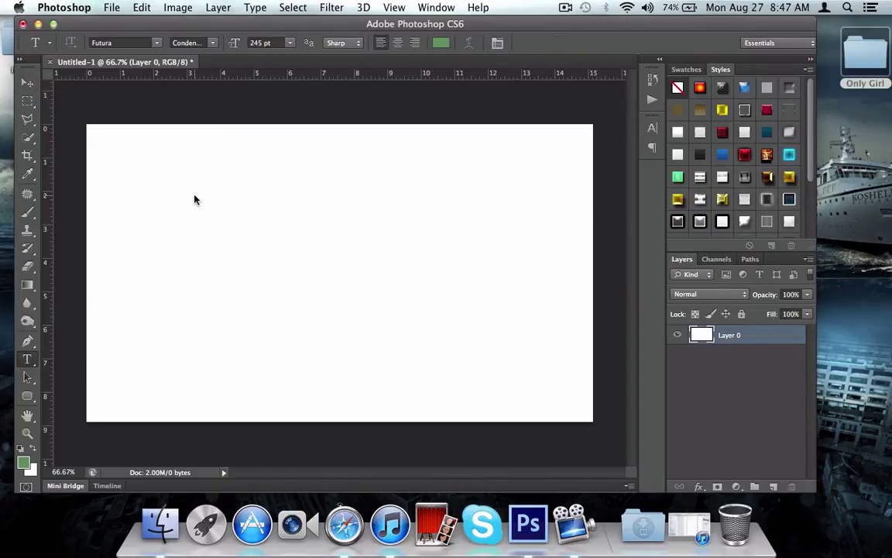
{"action": "left_click", "coordinate": [193, 304]}
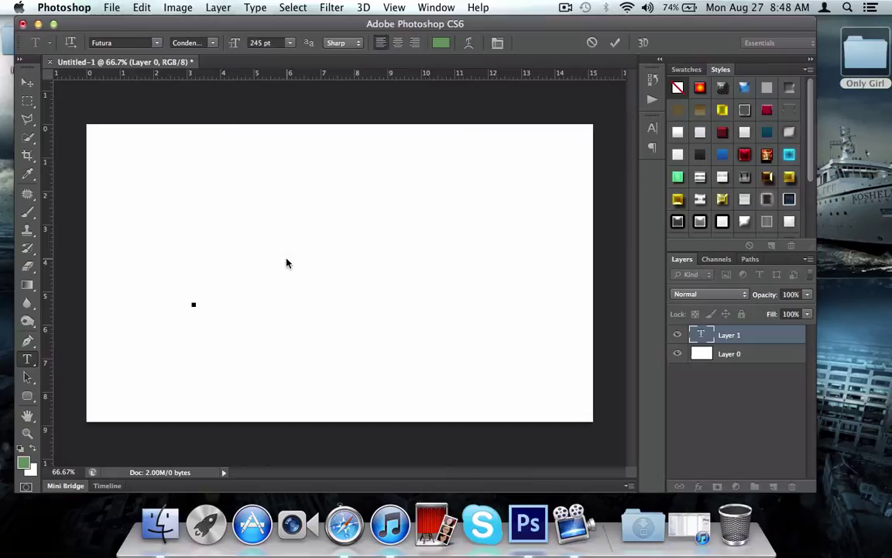
{"action": "type", "text": "TU"}
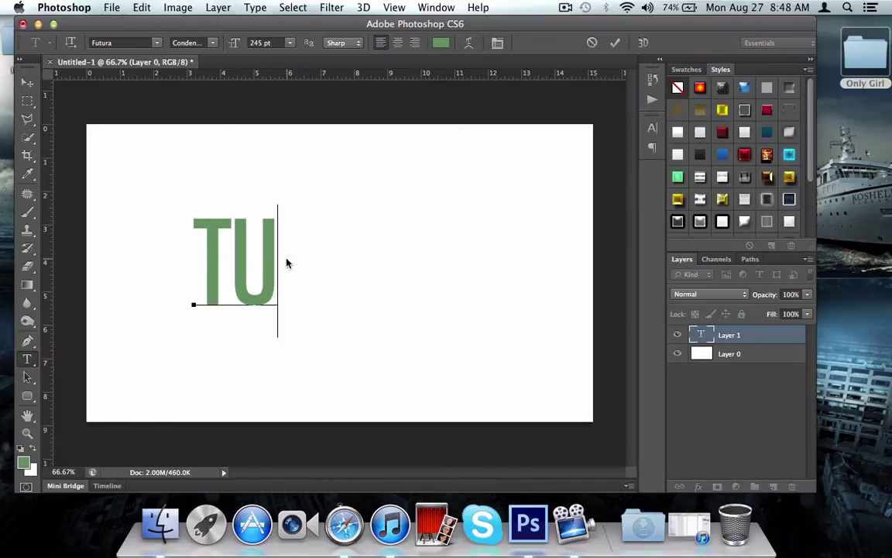
{"action": "type", "text": "TORIAL"}
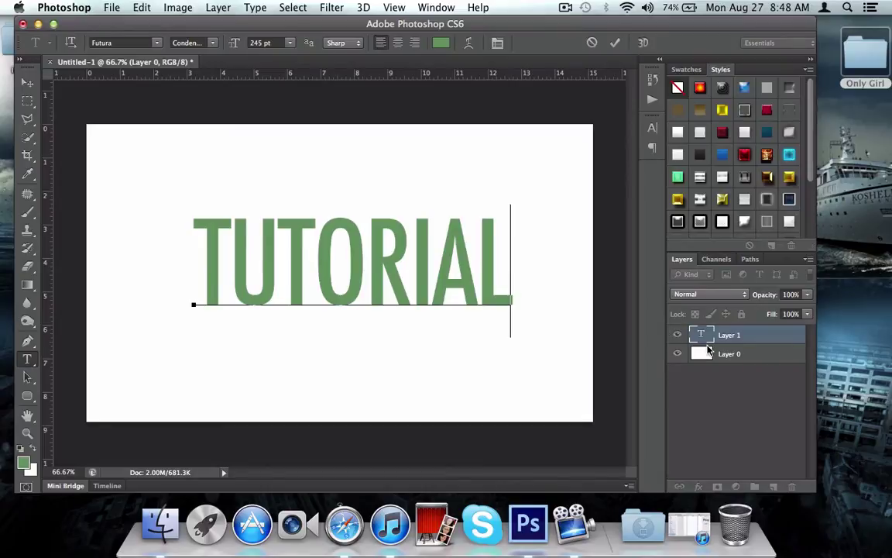
{"action": "key", "text": "super+Return"}
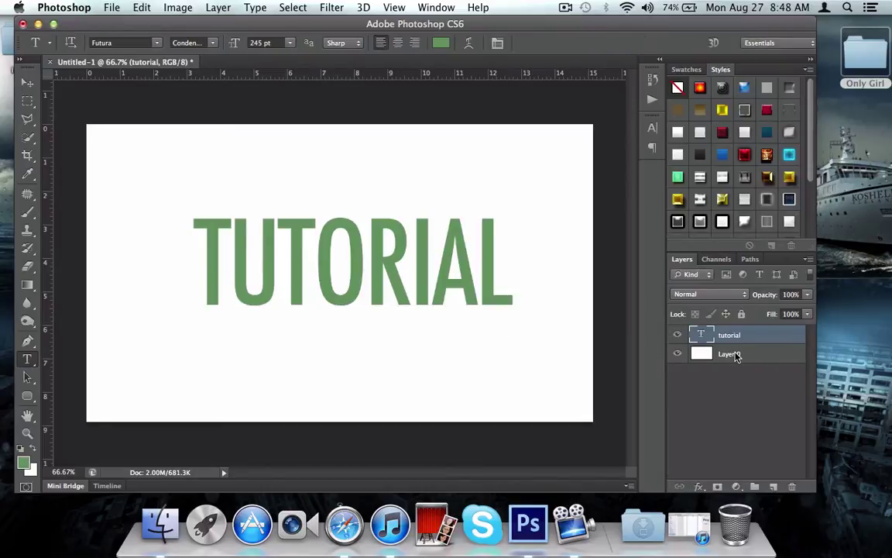
- Add a black-to-white Gradient Overlay at 90° to the tutorial text layer
{"action": "double_click", "coordinate": [790, 339]}
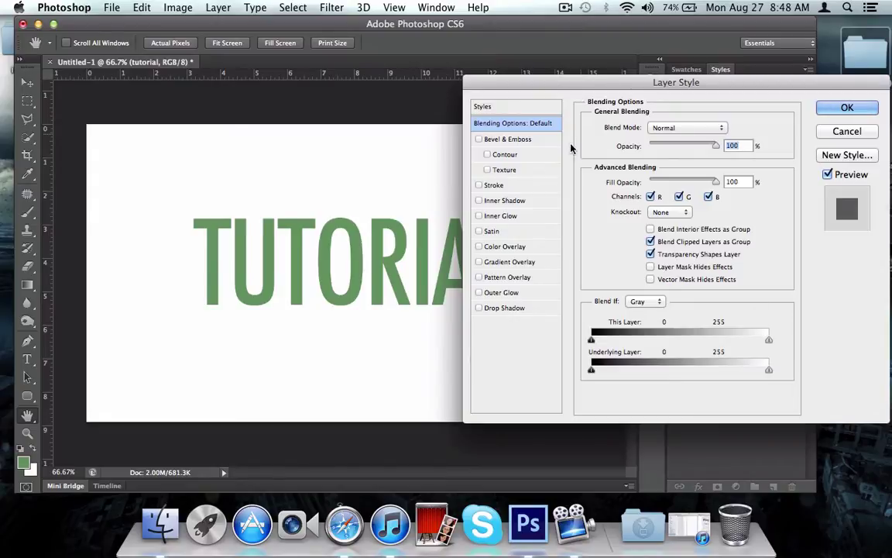
{"action": "left_click", "coordinate": [518, 263]}
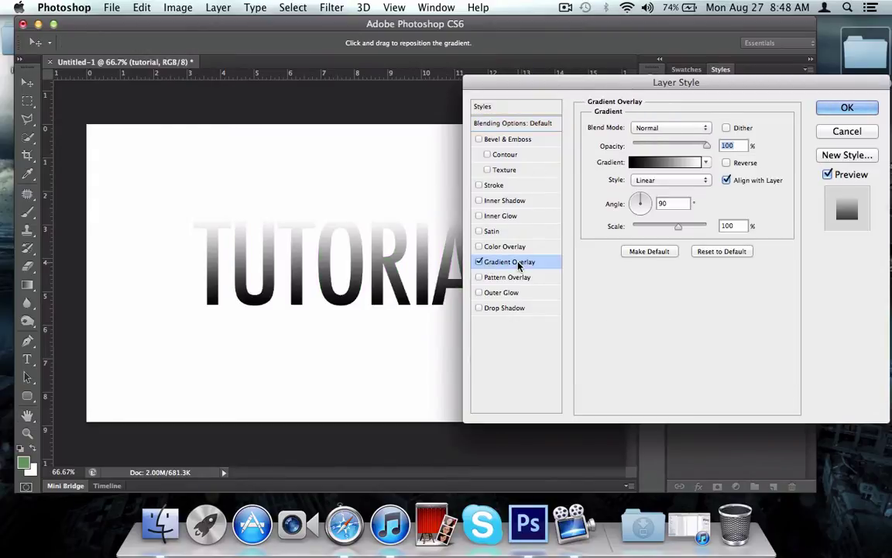
{"action": "left_click_drag", "start_coordinate": [568, 86], "coordinate": [642, 83]}
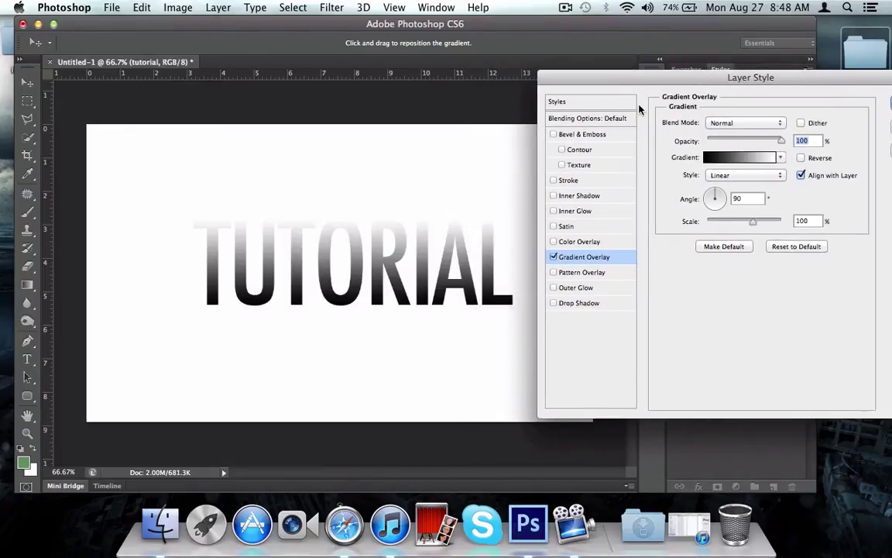
- Set the gradient's left colour stop to deep blue 10519a
{"action": "left_click", "coordinate": [721, 158]}
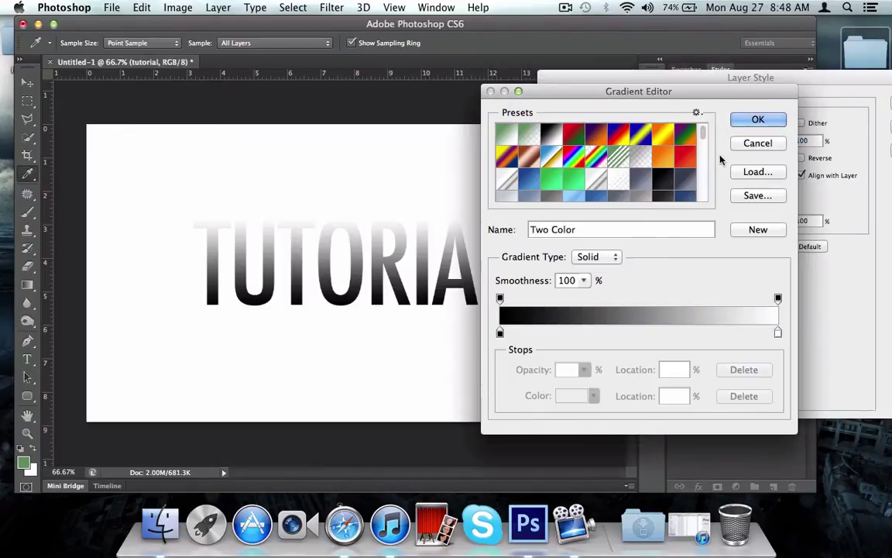
{"action": "left_click_drag", "start_coordinate": [699, 92], "coordinate": [753, 80]}
{"action": "left_click", "coordinate": [554, 319]}
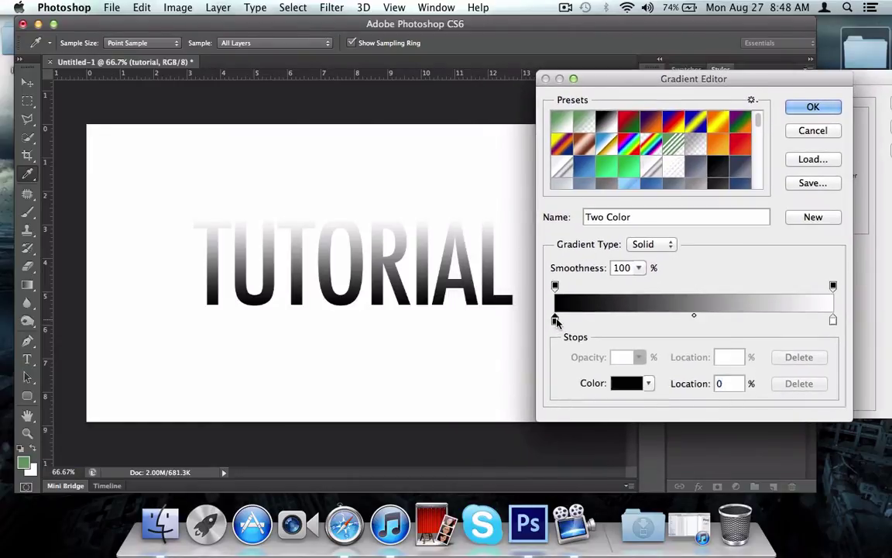
{"action": "double_click", "coordinate": [554, 319]}
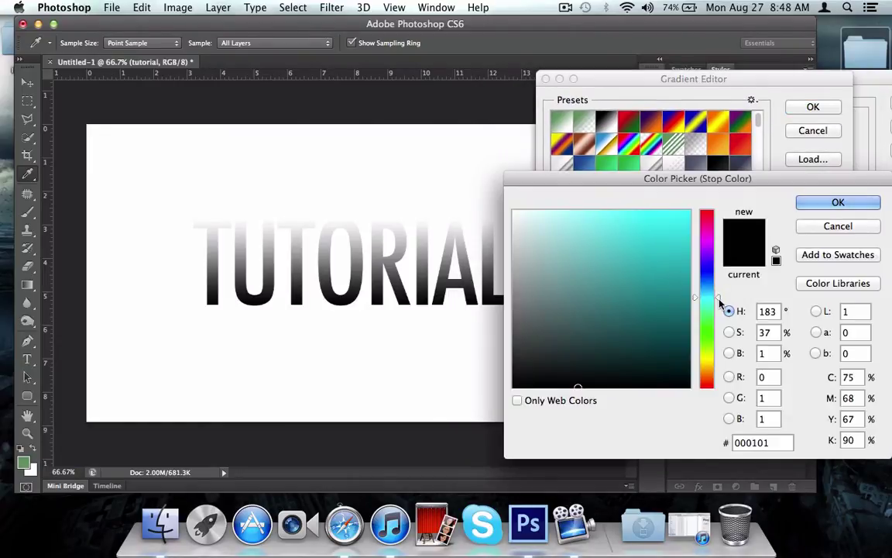
{"action": "left_click_drag", "start_coordinate": [719, 304], "coordinate": [719, 290]}
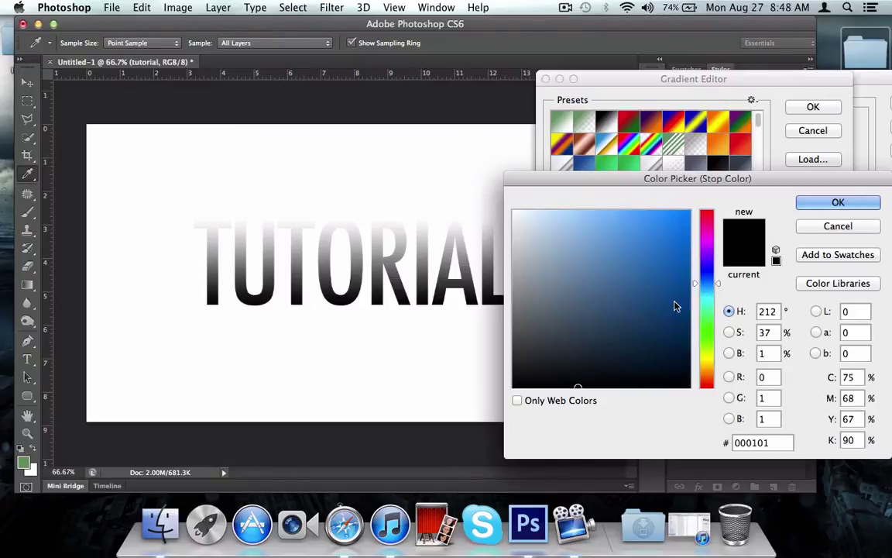
{"action": "left_click", "coordinate": [676, 319]}
{"action": "left_click", "coordinate": [686, 300]}
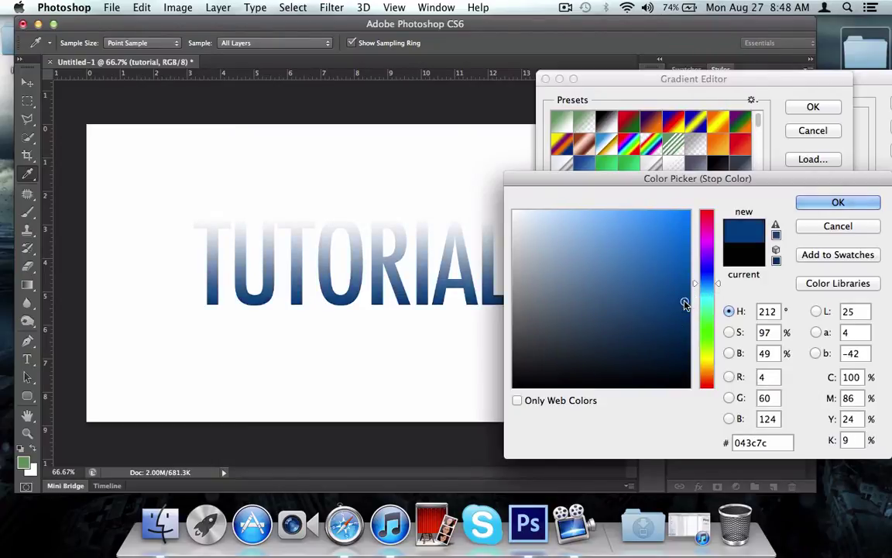
{"action": "left_click", "coordinate": [672, 281]}
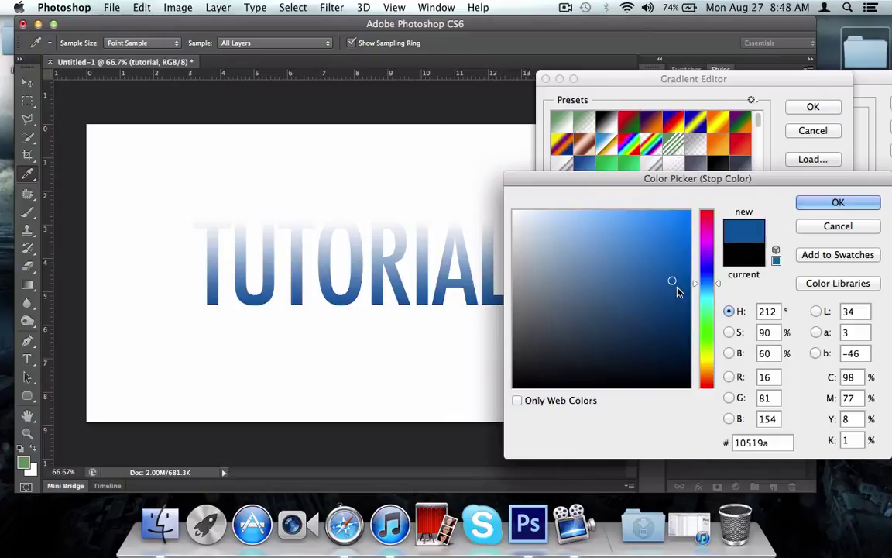
{"action": "left_click", "coordinate": [838, 202]}
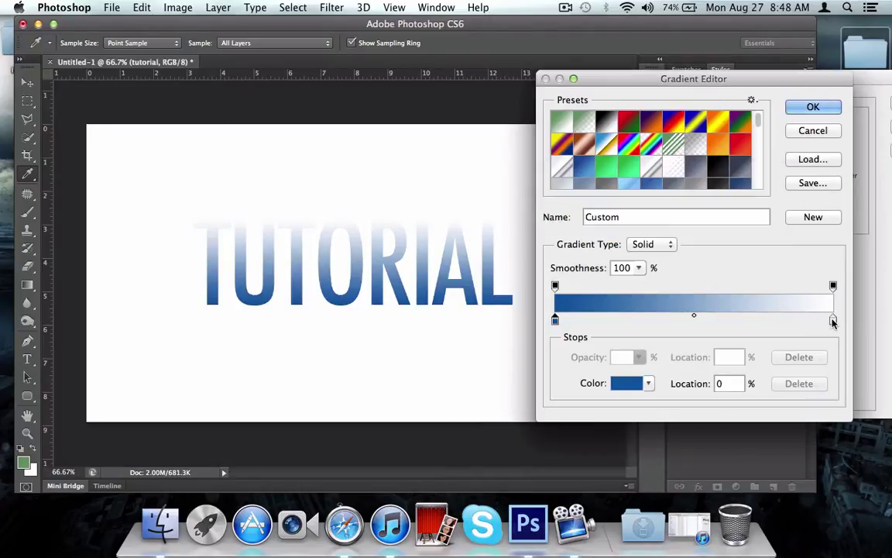
- Set the gradient's right colour stop to light blue 6da4f6
{"action": "double_click", "coordinate": [833, 321]}
{"action": "left_click", "coordinate": [706, 283]}
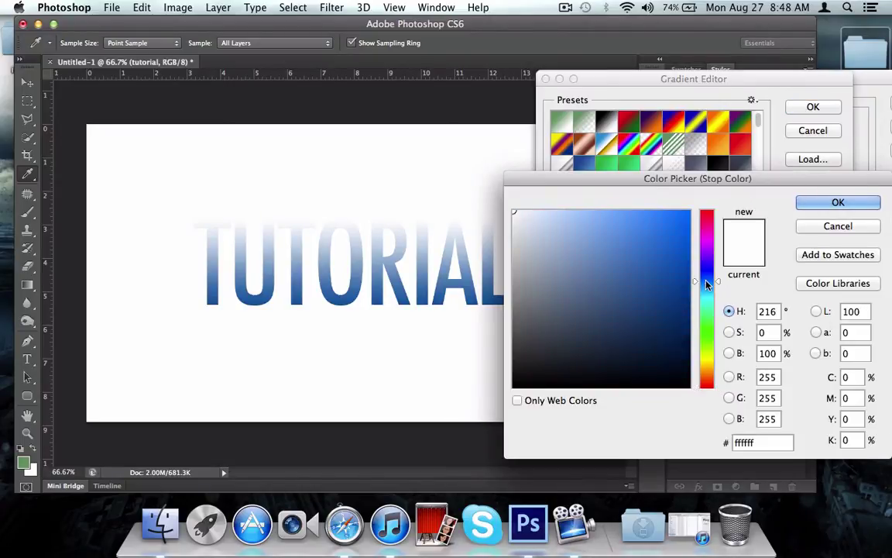
{"action": "mouse_move", "coordinate": [587, 214]}
{"action": "left_mouse_down"}
{"action": "mouse_move", "coordinate": [580, 205]}
{"action": "mouse_move", "coordinate": [622, 214]}
{"action": "left_mouse_up"}
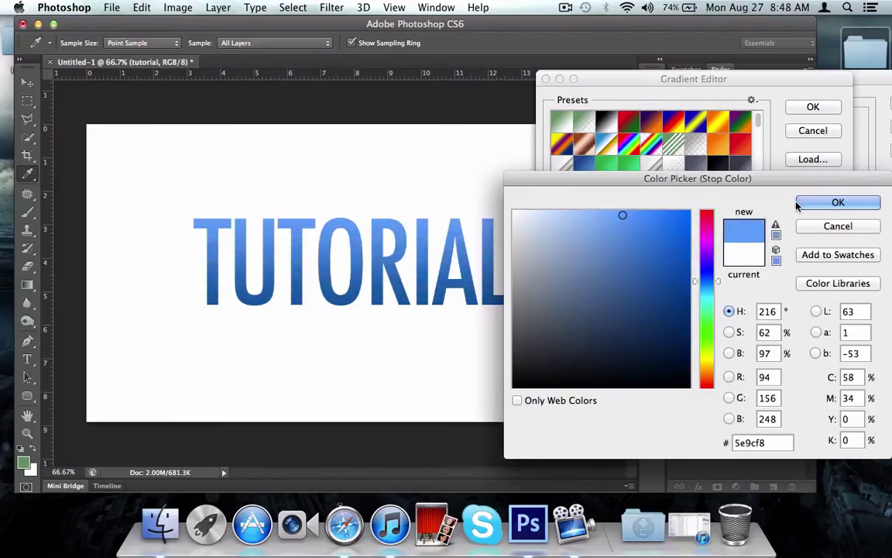
{"action": "left_click", "coordinate": [636, 219]}
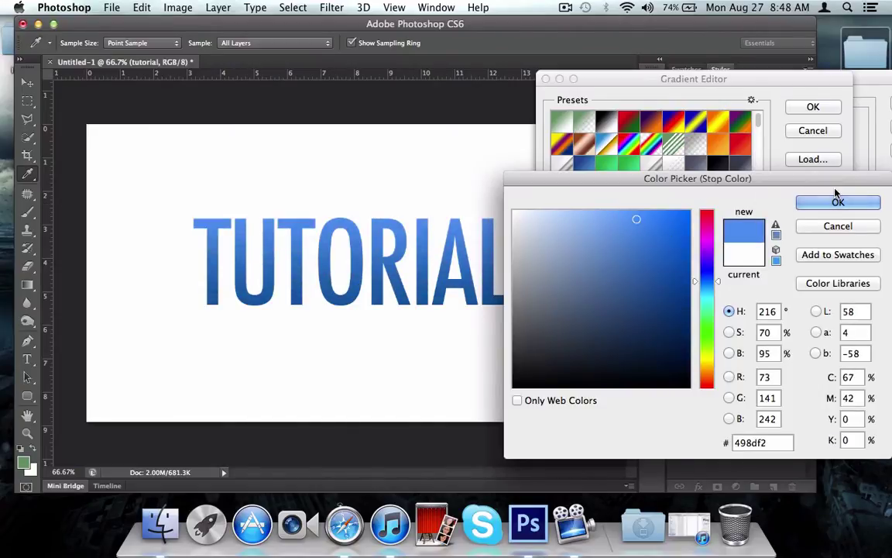
{"action": "left_click", "coordinate": [611, 216]}
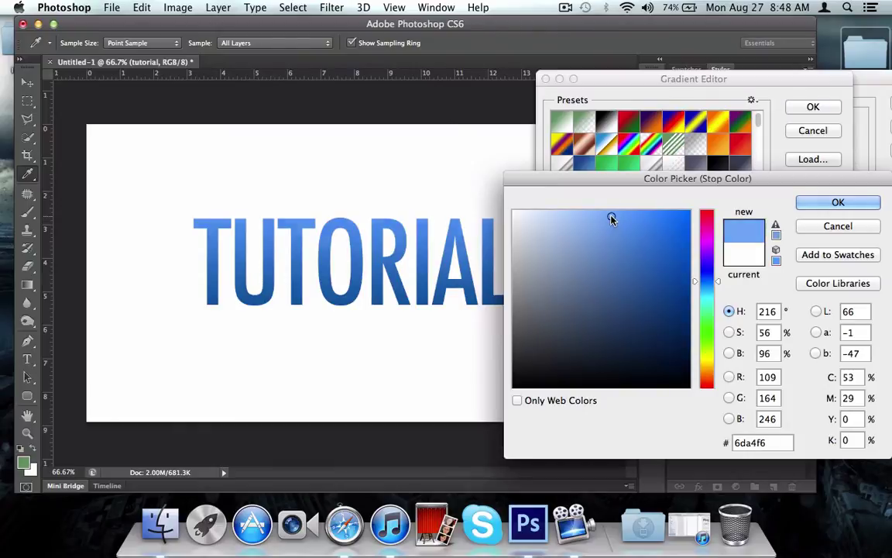
{"action": "left_click", "coordinate": [862, 205]}
- Accept the blue gradient and Layer Style, then collapse the tutorial layer's effects list
{"action": "left_click", "coordinate": [810, 106]}
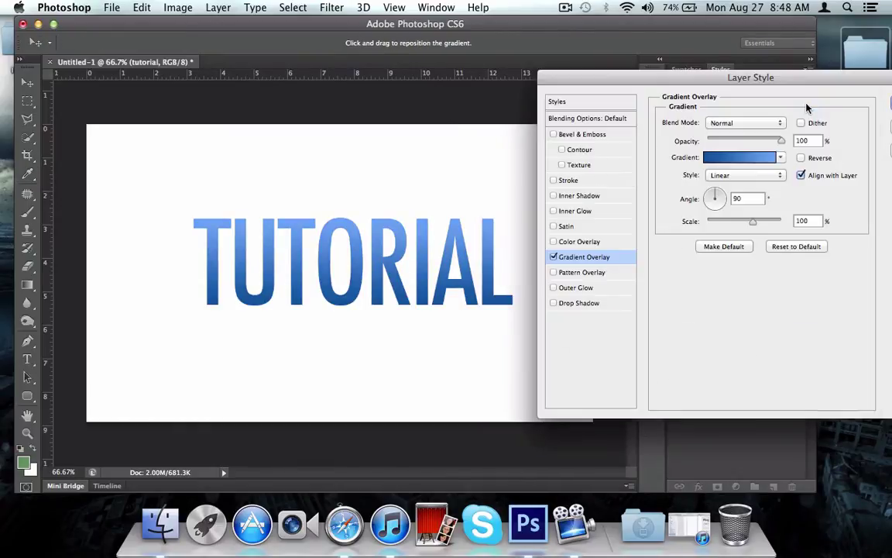
{"action": "left_click_drag", "start_coordinate": [728, 74], "coordinate": [574, 80]}
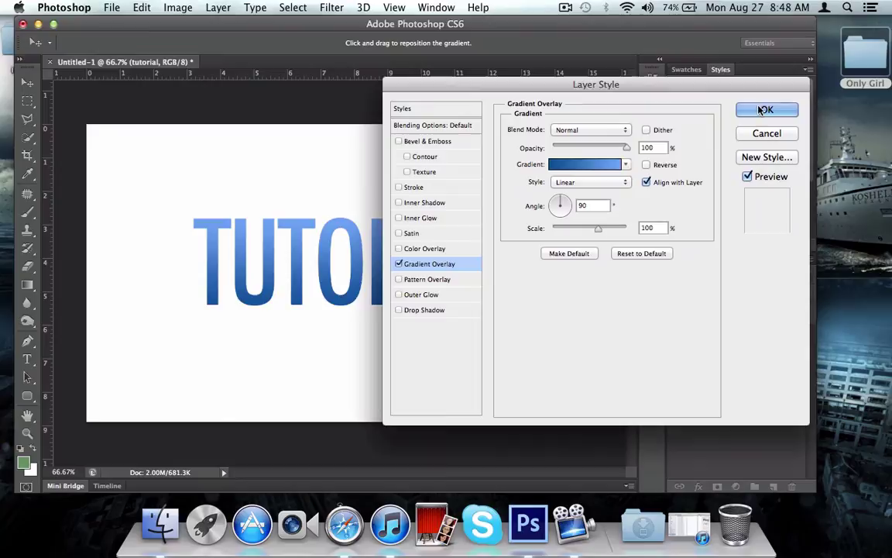
{"action": "left_click", "coordinate": [763, 110]}
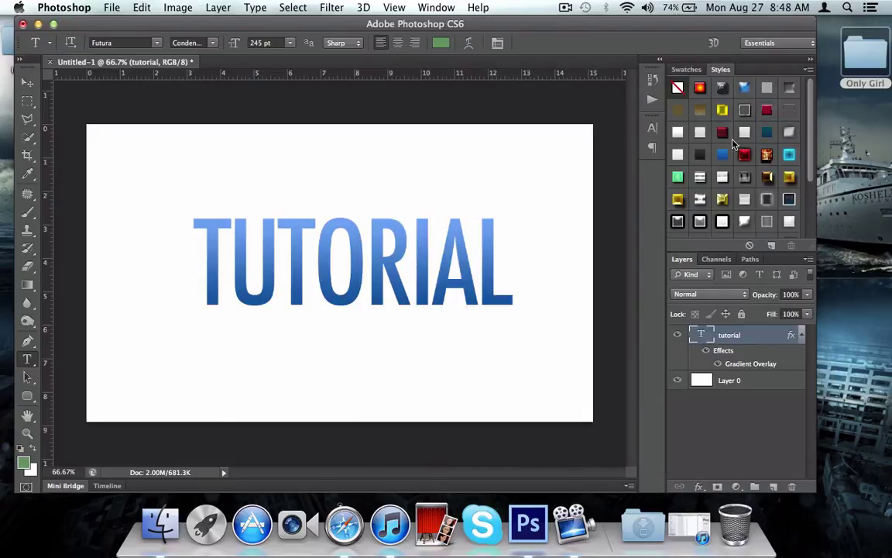
{"action": "left_click", "coordinate": [802, 336]}
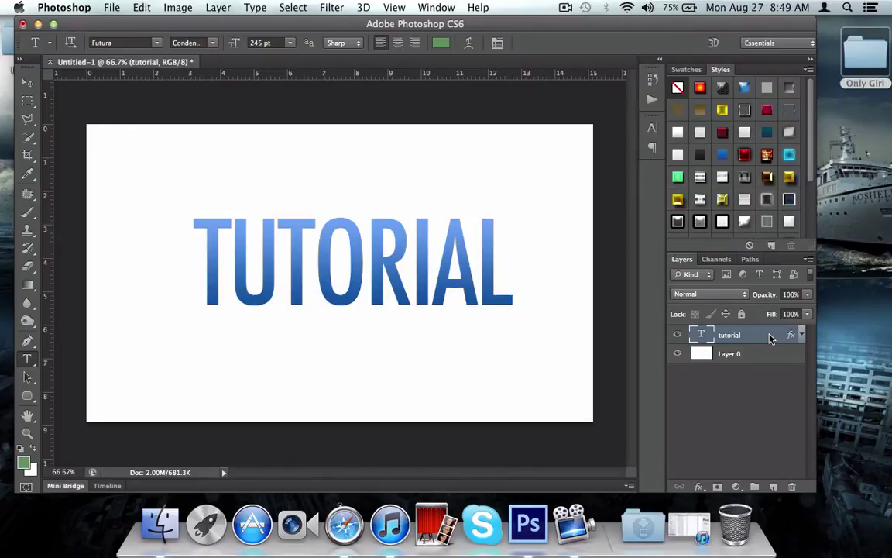
- Alt-drag the tutorial layer to create 'tutorial copy' directly beneath it
{"action": "left_click_drag", "start_coordinate": [770, 338], "coordinate": [770, 348]}
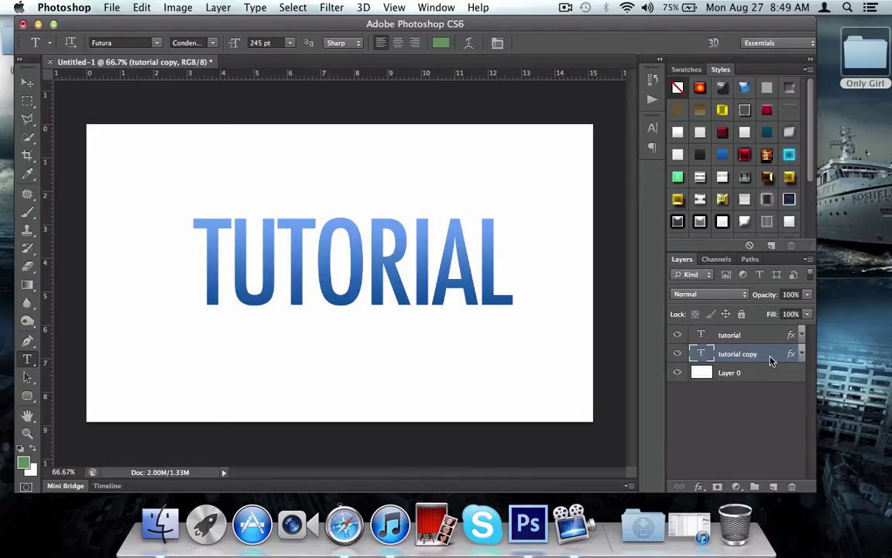
- Free-transform the tutorial copy layer to 97% width and commit it
{"action": "key", "text": "super+t"}
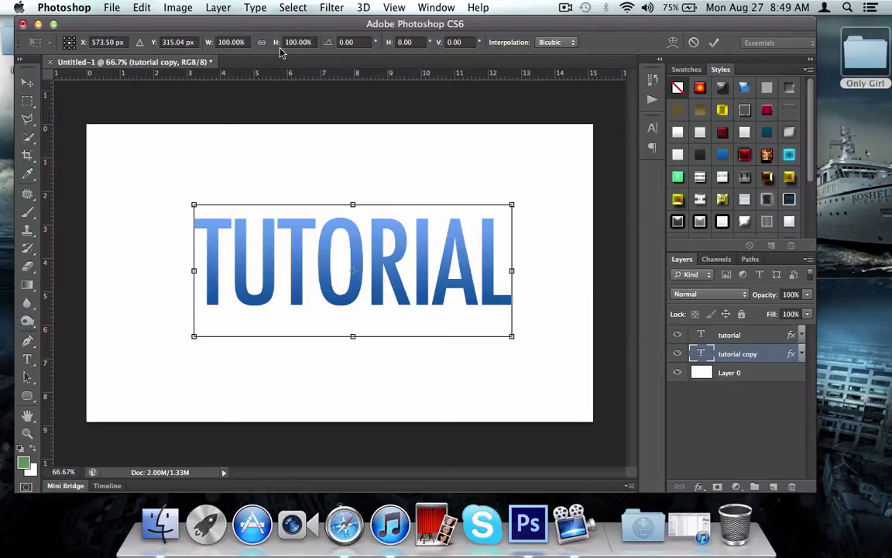
{"action": "left_click", "coordinate": [245, 42]}
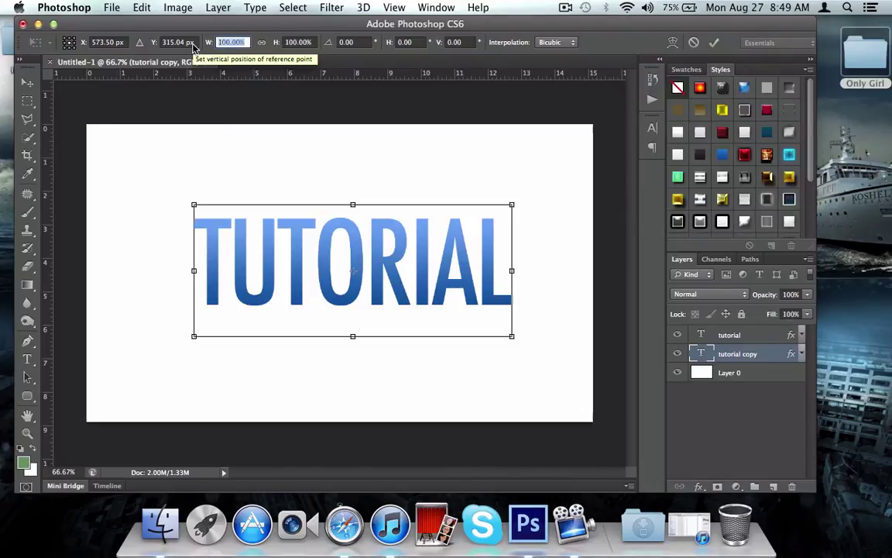
{"action": "type", "text": "97"}
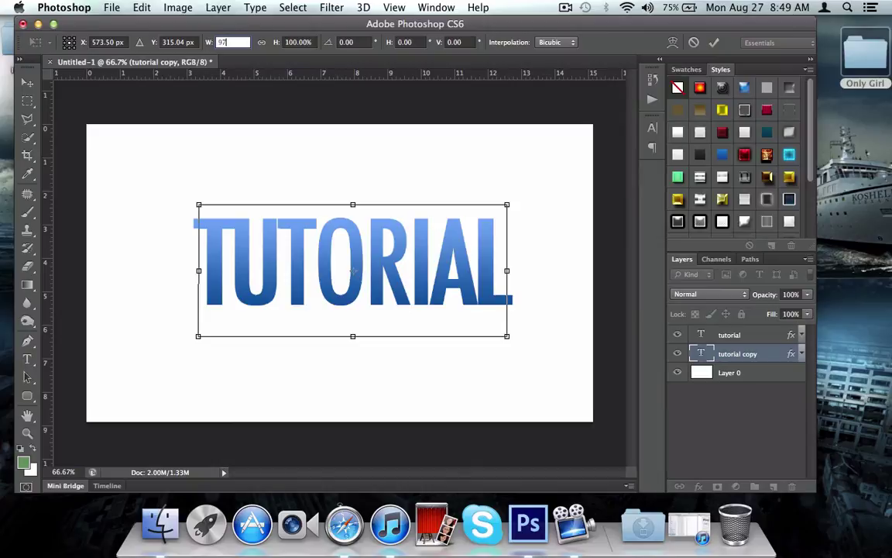
{"action": "key", "text": "Return"}
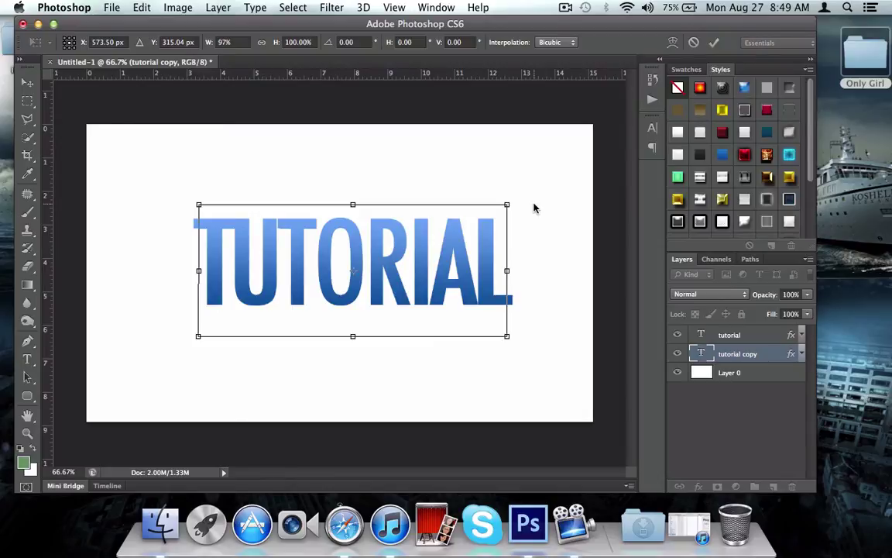
{"action": "key", "text": "Return"}
{"action": "key", "text": "t"}
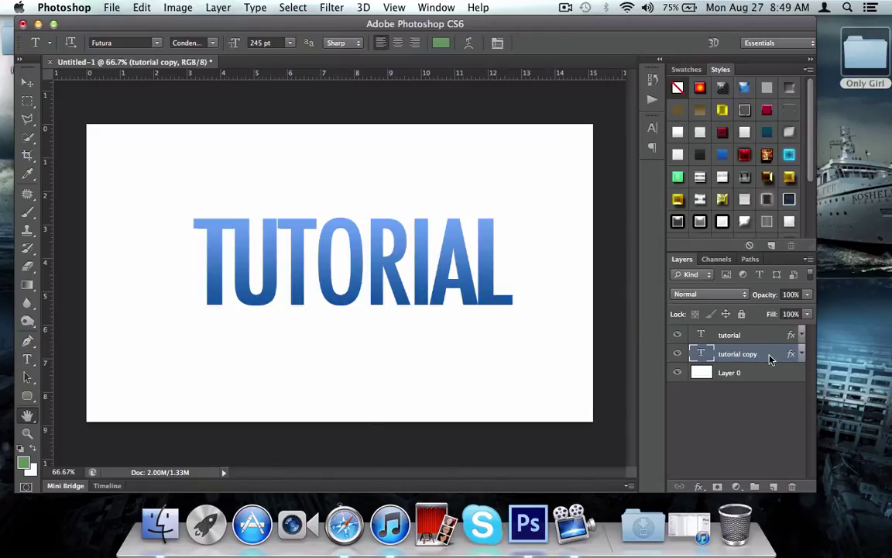
- Open the Gradient Editor on the tutorial copy's blue Gradient Overlay
{"action": "double_click", "coordinate": [770, 357]}
{"action": "left_click_drag", "start_coordinate": [631, 87], "coordinate": [779, 73]}
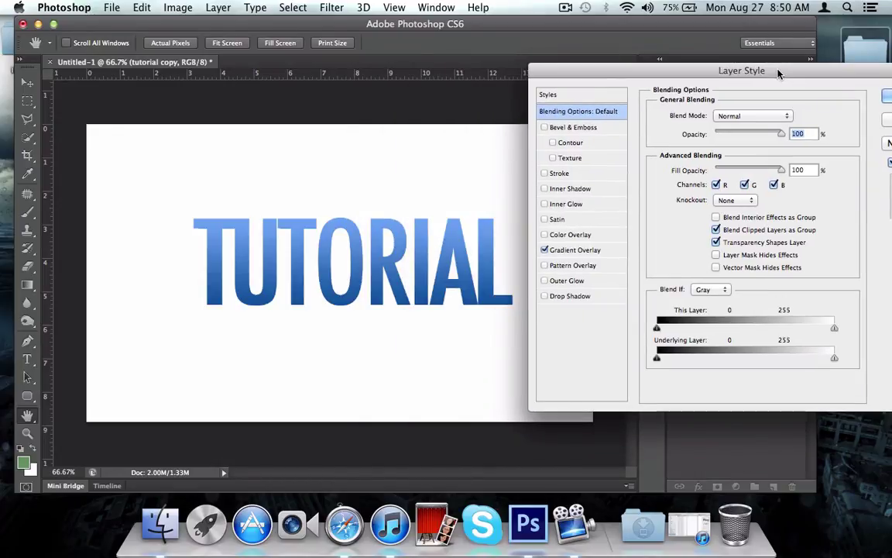
{"action": "left_click", "coordinate": [606, 248]}
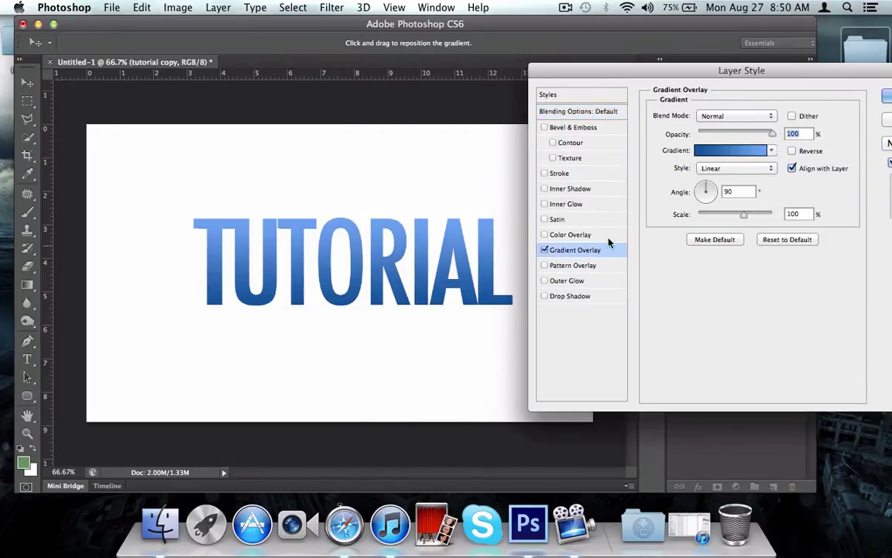
{"action": "left_click", "coordinate": [730, 150]}
{"action": "left_click", "coordinate": [707, 140]}
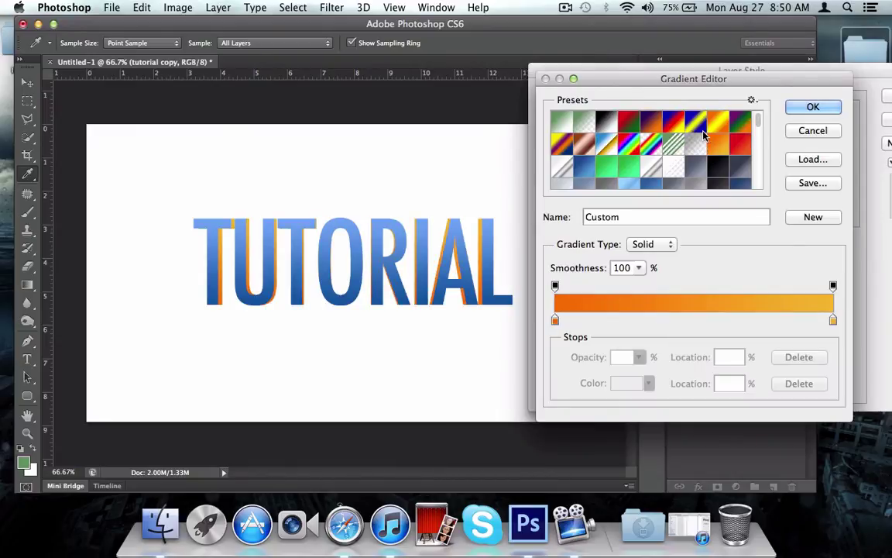
{"action": "left_click", "coordinate": [814, 131]}
{"action": "left_click", "coordinate": [759, 150]}
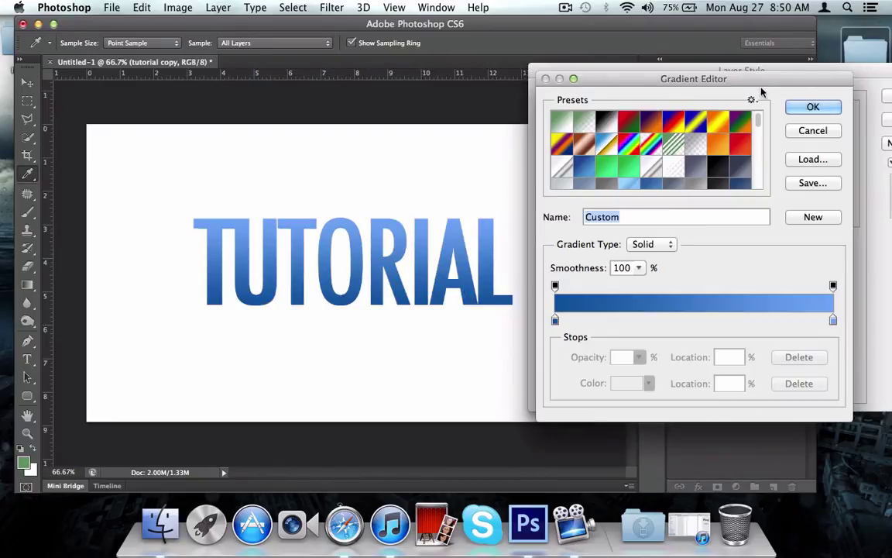
{"action": "left_click_drag", "start_coordinate": [752, 85], "coordinate": [808, 69]}
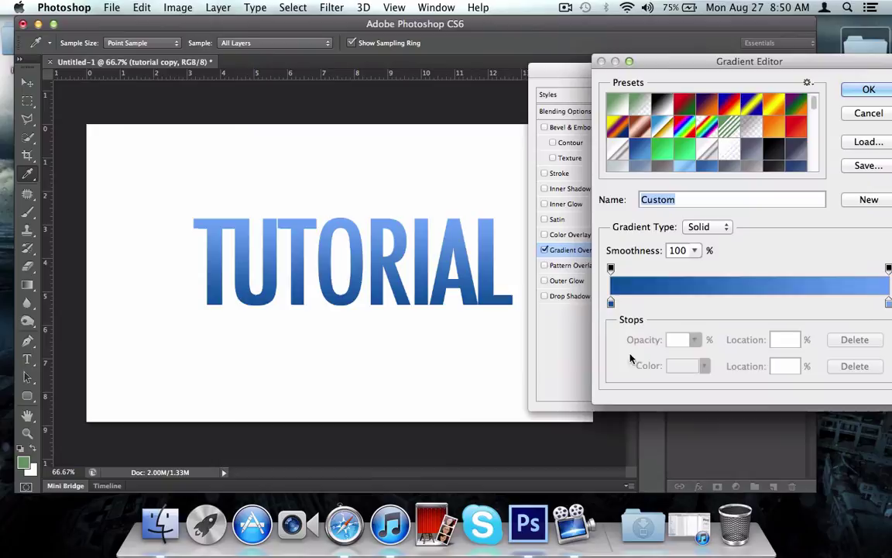
- Darken the gradient's left colour stop to a dark navy
{"action": "double_click", "coordinate": [611, 303]}
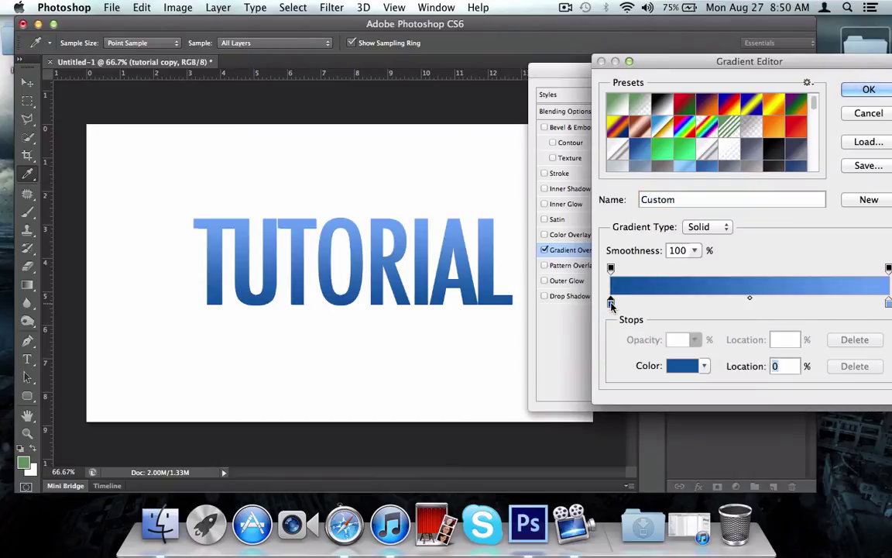
{"action": "left_click_drag", "start_coordinate": [676, 287], "coordinate": [673, 330]}
{"action": "left_click", "coordinate": [823, 203]}
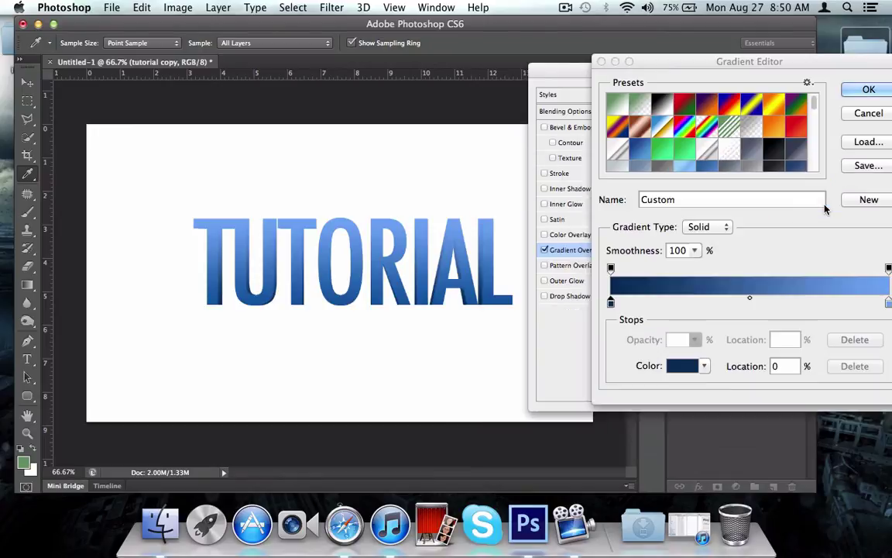
{"action": "left_click_drag", "start_coordinate": [827, 67], "coordinate": [707, 65]}
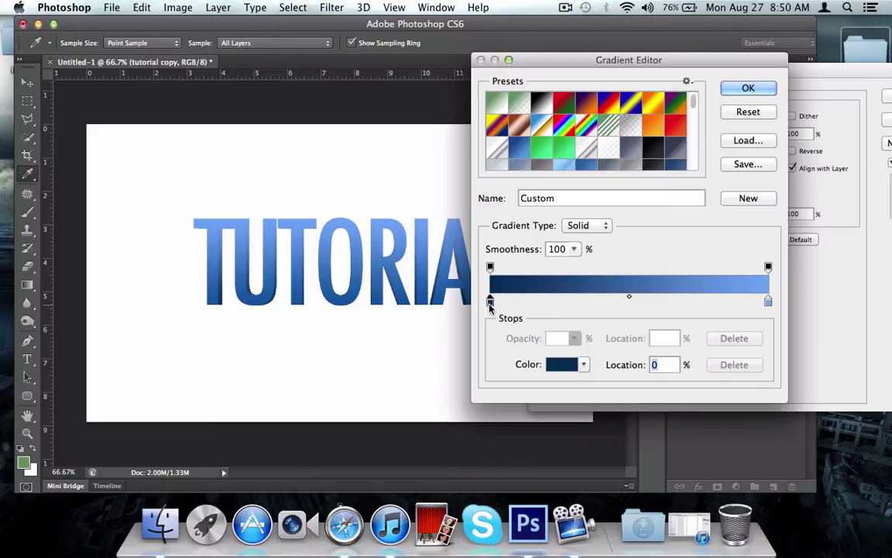
- Slide a navy stop to about 50% and add a light-blue stop beside it
{"action": "left_click_drag", "start_coordinate": [489, 302], "coordinate": [628, 300]}
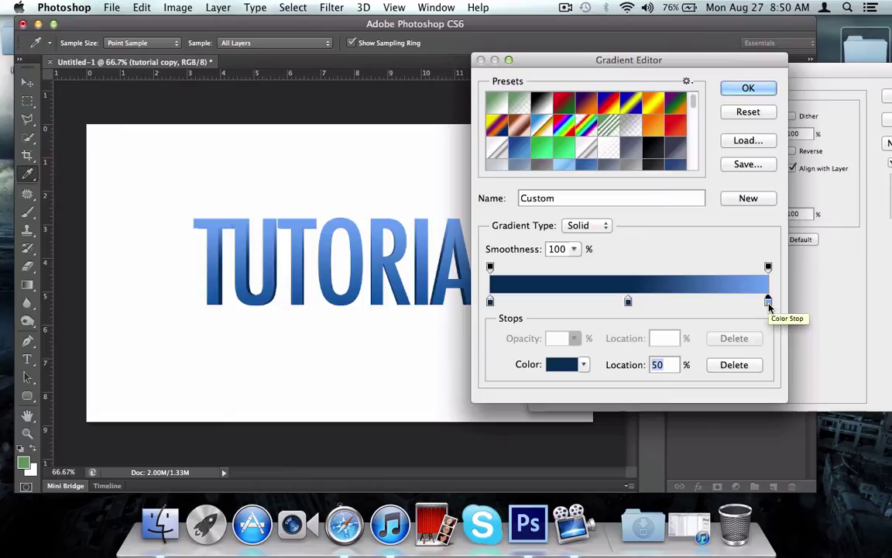
{"action": "left_click", "coordinate": [768, 302]}
{"action": "left_click", "coordinate": [693, 302]}
{"action": "left_click_drag", "start_coordinate": [692, 306], "coordinate": [629, 303]}
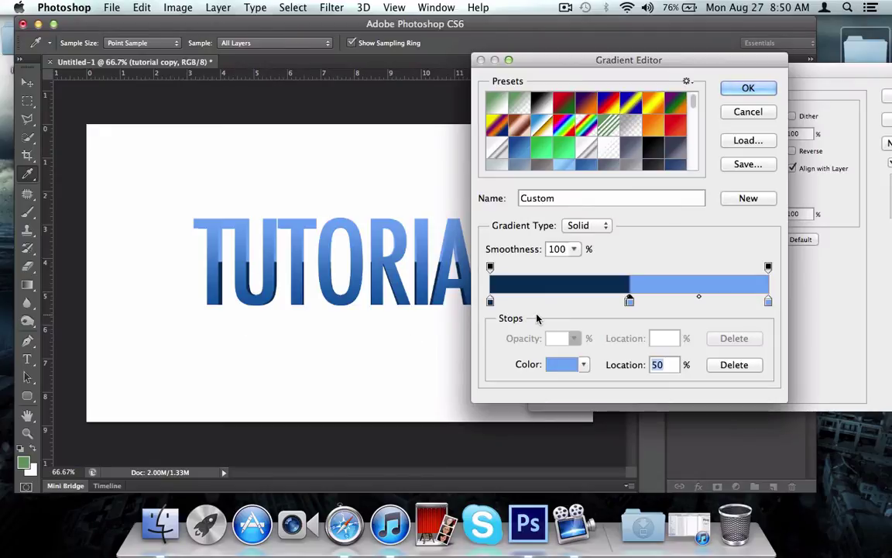
- Add another dark navy stop and slide it to about 93%
{"action": "left_click", "coordinate": [491, 301]}
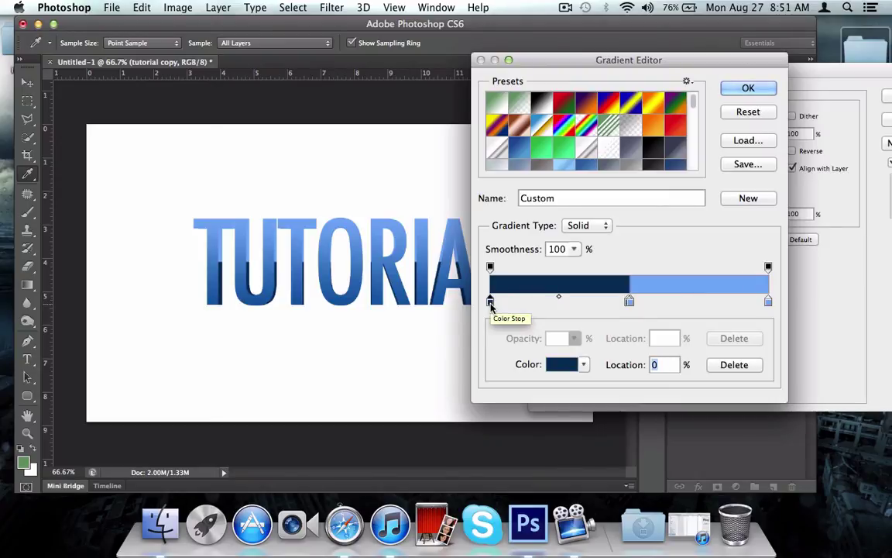
{"action": "left_click", "coordinate": [496, 288]}
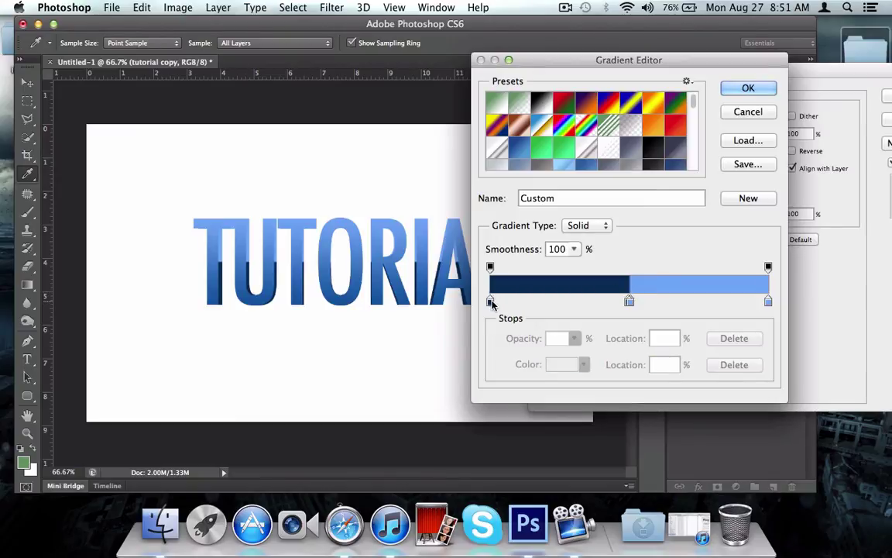
{"action": "mouse_move", "coordinate": [490, 301]}
{"action": "left_mouse_down"}
{"action": "mouse_move", "coordinate": [618, 300]}
{"action": "mouse_move", "coordinate": [490, 301]}
{"action": "left_mouse_up"}
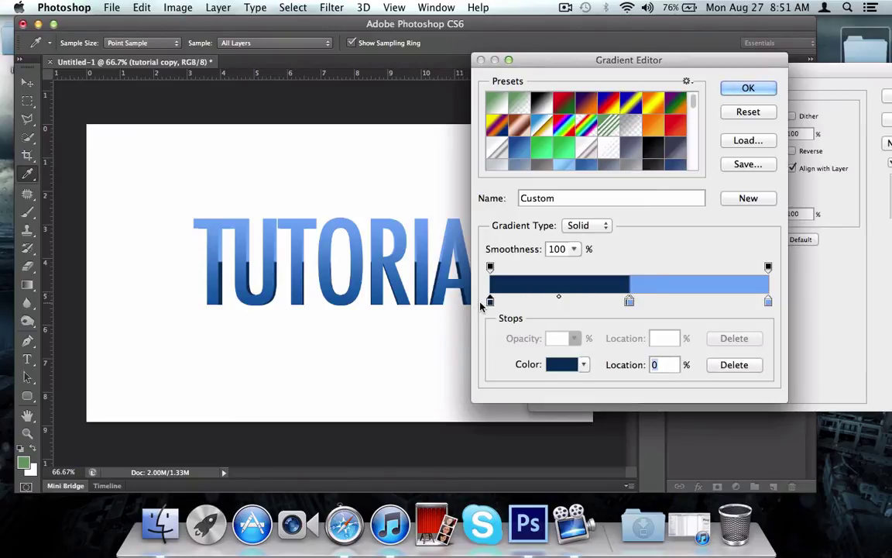
{"action": "left_click", "coordinate": [543, 303]}
{"action": "left_click_drag", "start_coordinate": [550, 306], "coordinate": [748, 295]}
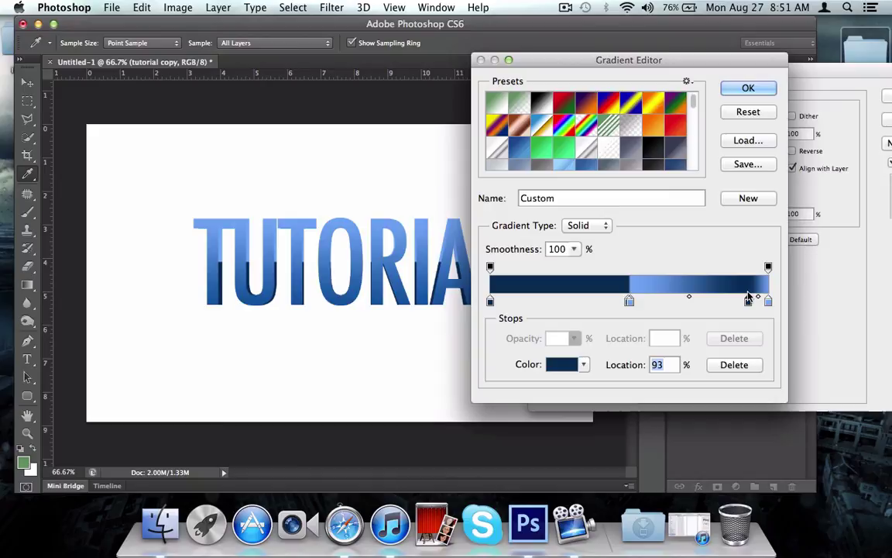
- Confirm the banded gradient and apply the style to tutorial copy
{"action": "left_click", "coordinate": [745, 88]}
{"action": "left_click", "coordinate": [887, 96]}
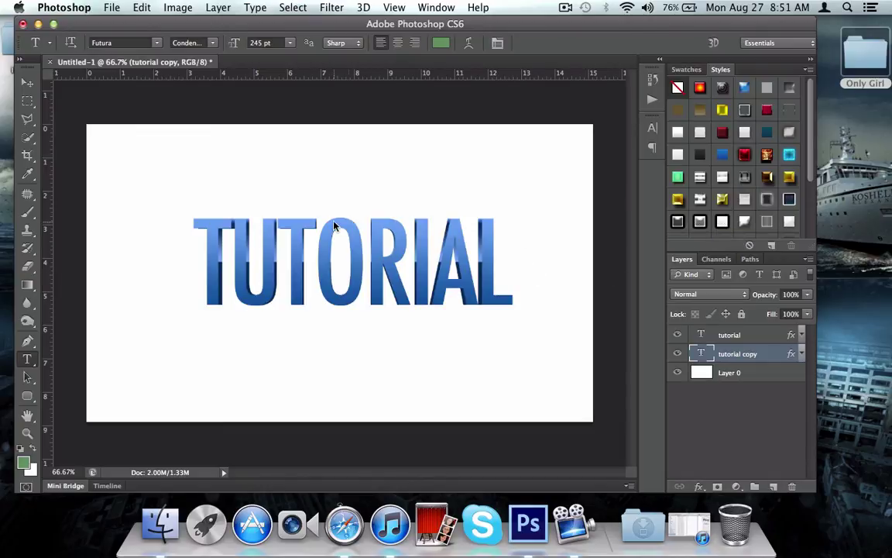
- Give Layer 0 a light-blue preset Gradient Overlay, Radial style, 150% scale
{"action": "double_click", "coordinate": [772, 371]}
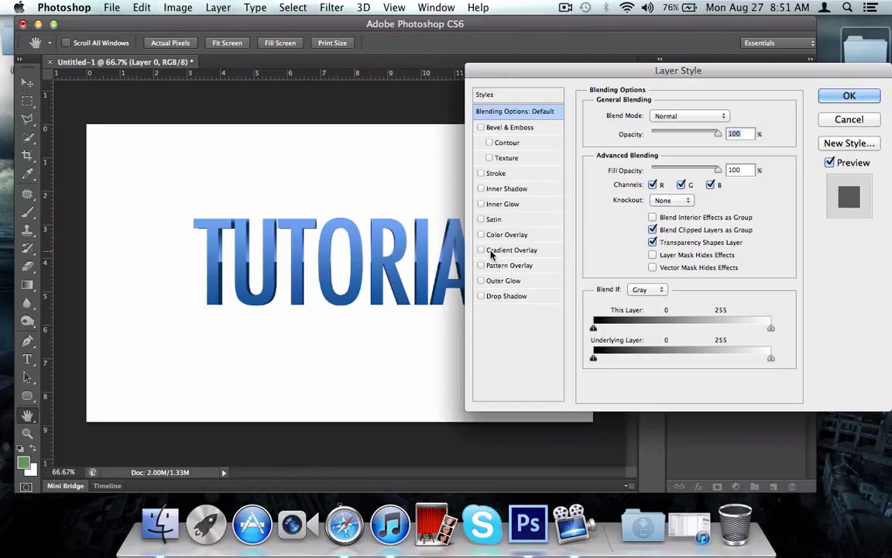
{"action": "left_click", "coordinate": [483, 250]}
{"action": "left_click", "coordinate": [649, 153]}
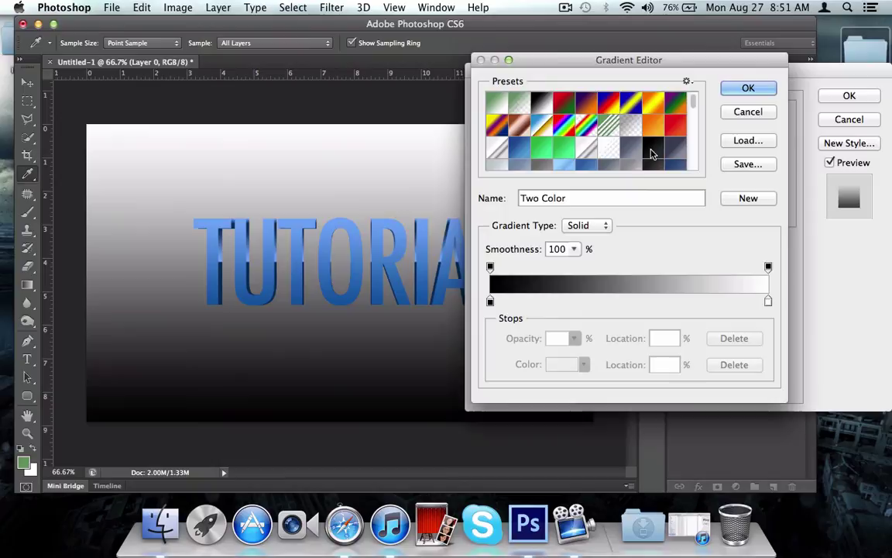
{"action": "scroll", "coordinate": [649, 131], "scroll_direction": "down", "scroll_amount": 3}
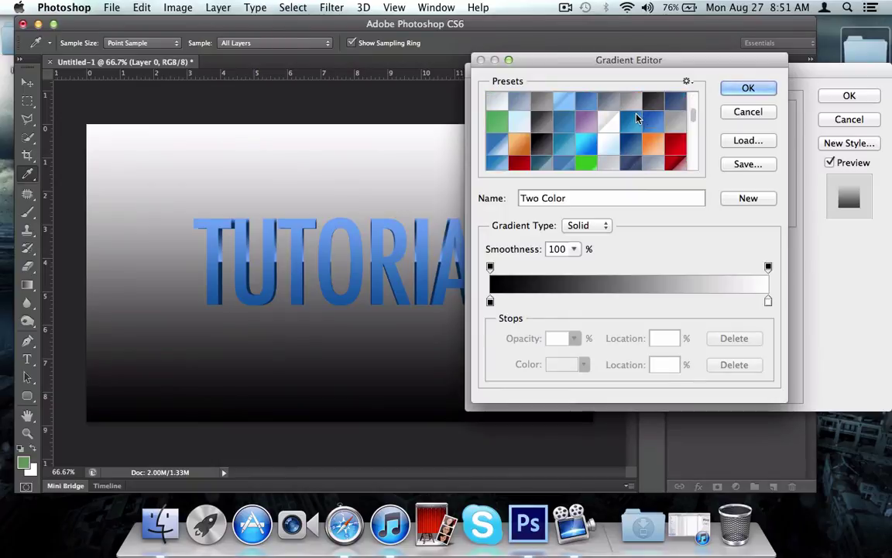
{"action": "left_click", "coordinate": [571, 106]}
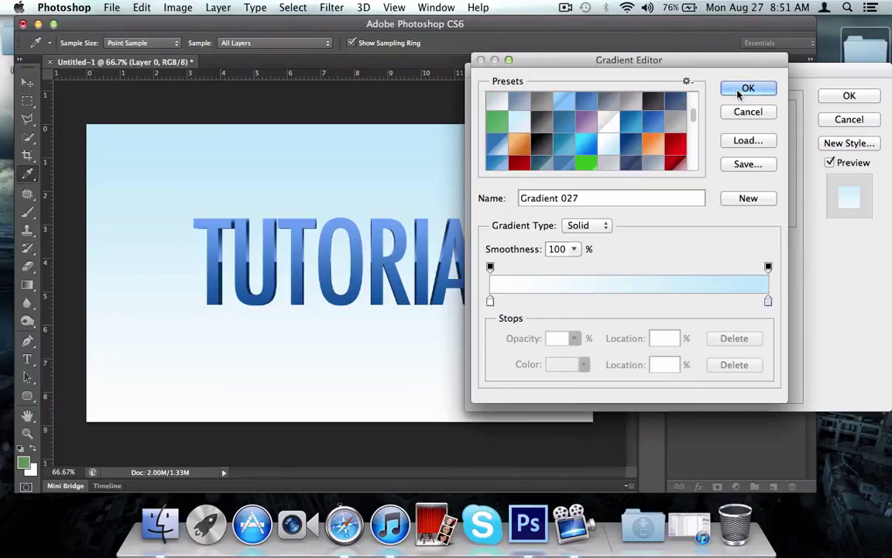
{"action": "left_click", "coordinate": [747, 89]}
{"action": "left_click", "coordinate": [706, 169]}
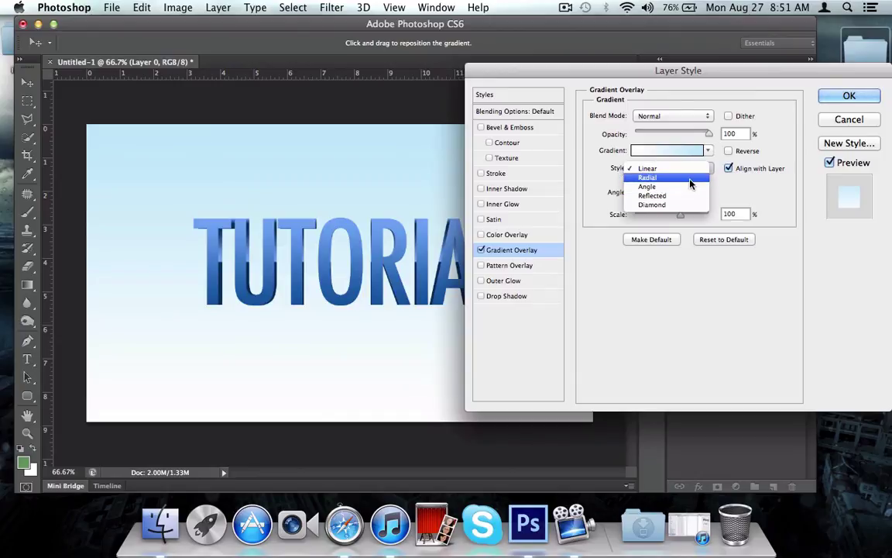
{"action": "left_click", "coordinate": [657, 178]}
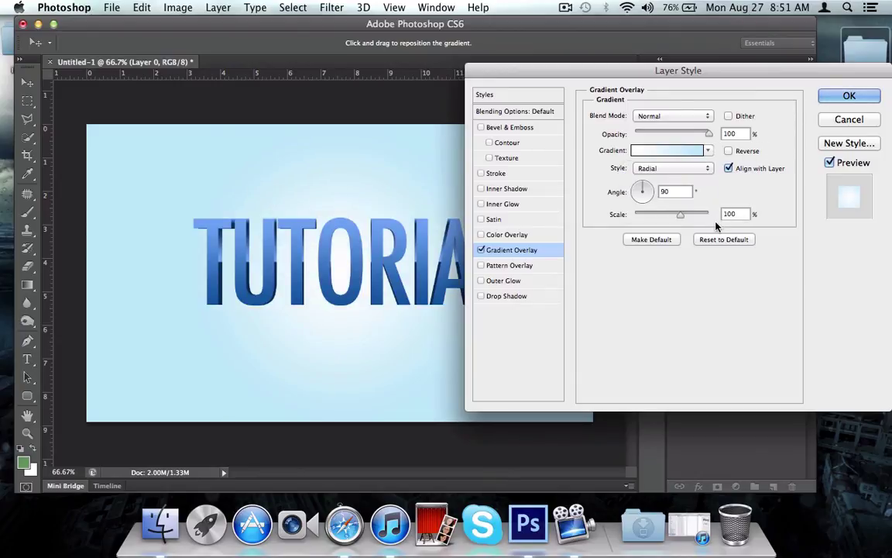
{"action": "left_click_drag", "start_coordinate": [680, 213], "coordinate": [745, 214]}
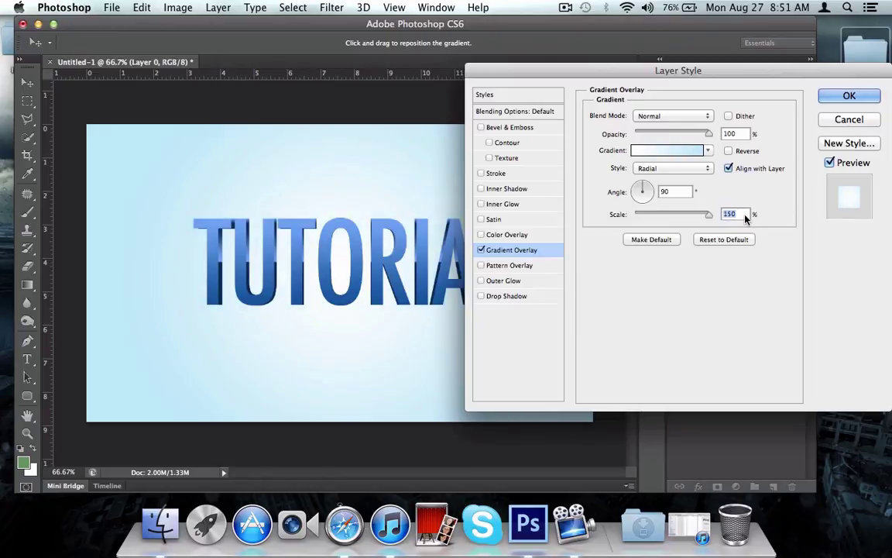
{"action": "left_click", "coordinate": [849, 96]}
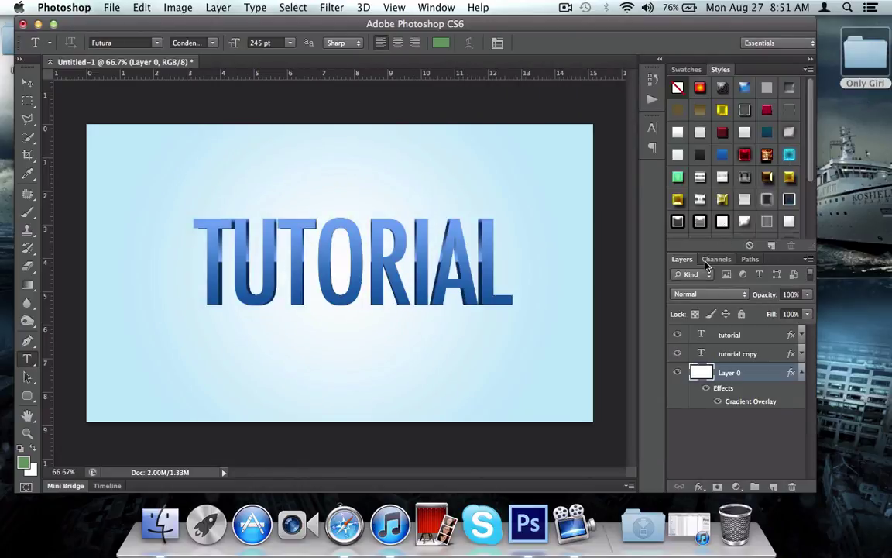